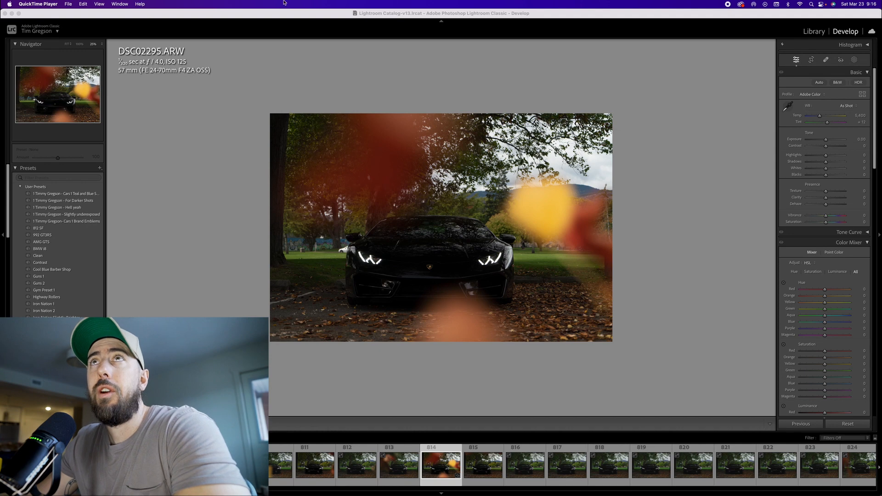
- Browse the neighbouring shots of the black Lamborghini in the filmstrip, returning to the photo framed by red and yellow leaves
left_click(284, 14)
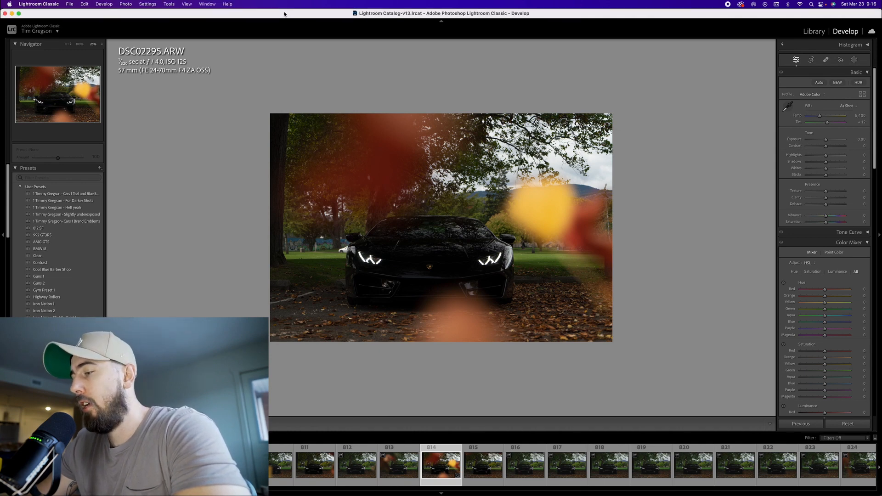
key("i")
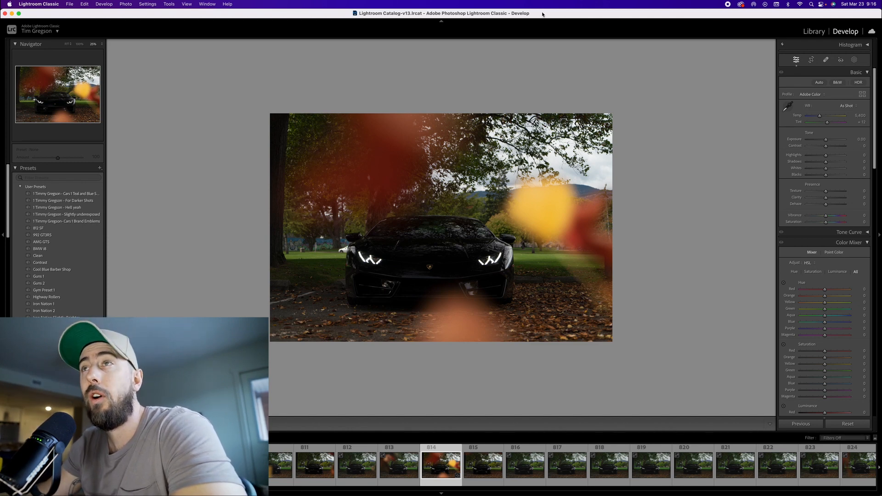
left_click(609, 465)
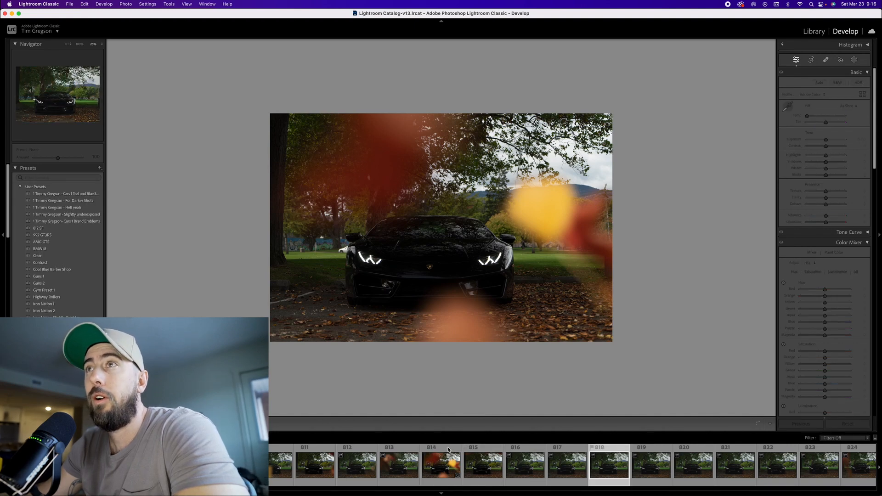
left_click(448, 450)
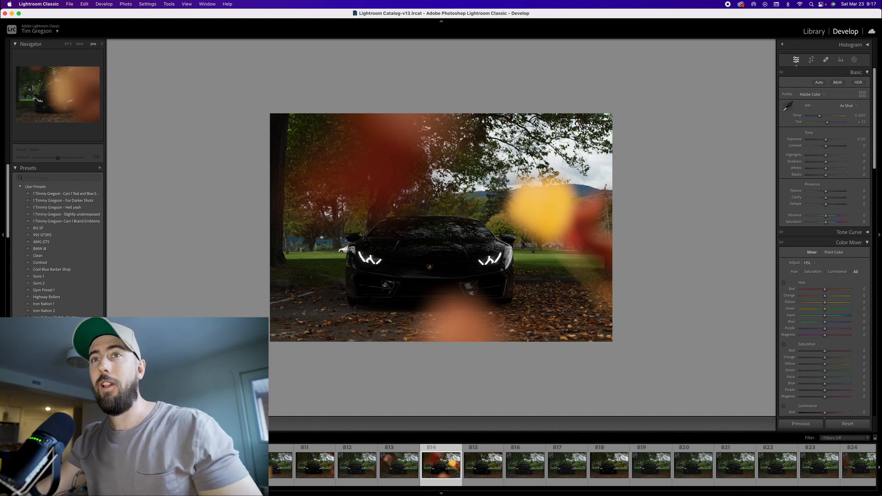
left_click(189, 465)
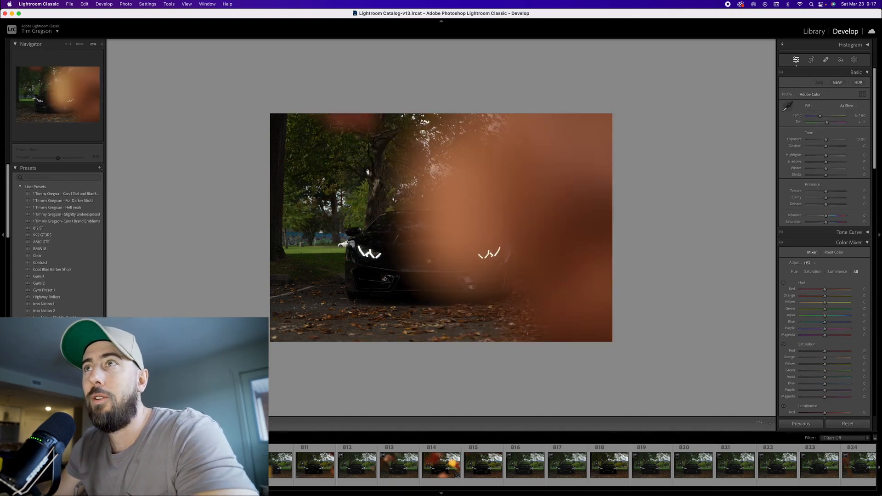
key("Left")
key("Left")
key("Left")
key("Left")
key("Left")
key("Left")
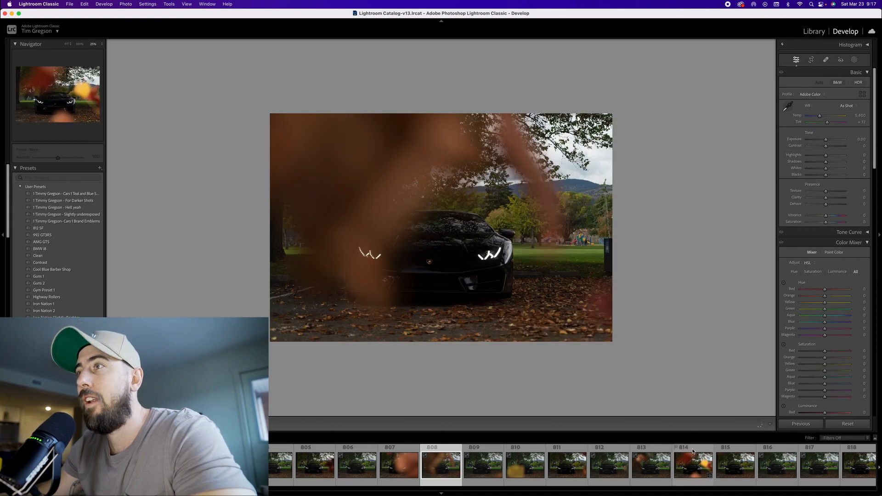
left_click(695, 464)
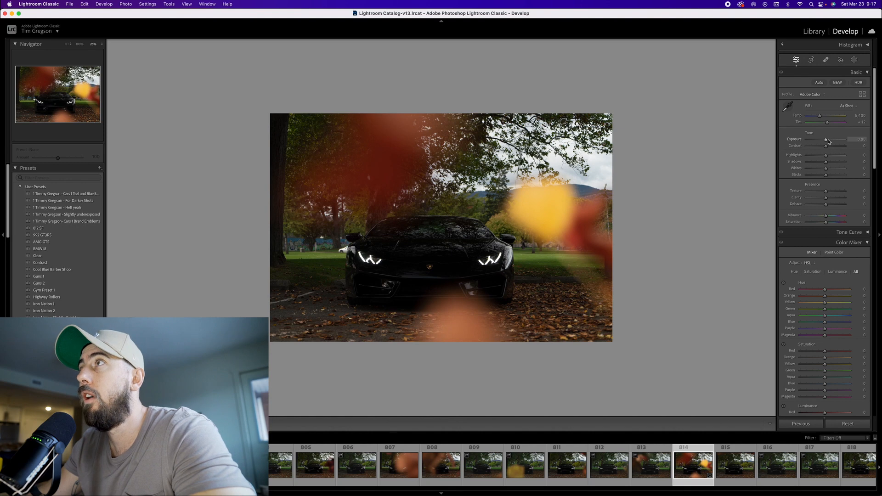
- Set the photo's temperature to 5,777, exposure to +0.70, shadows to +24, vibrance to -27 and saturation to +27
left_click_drag(827, 142, 829, 142)
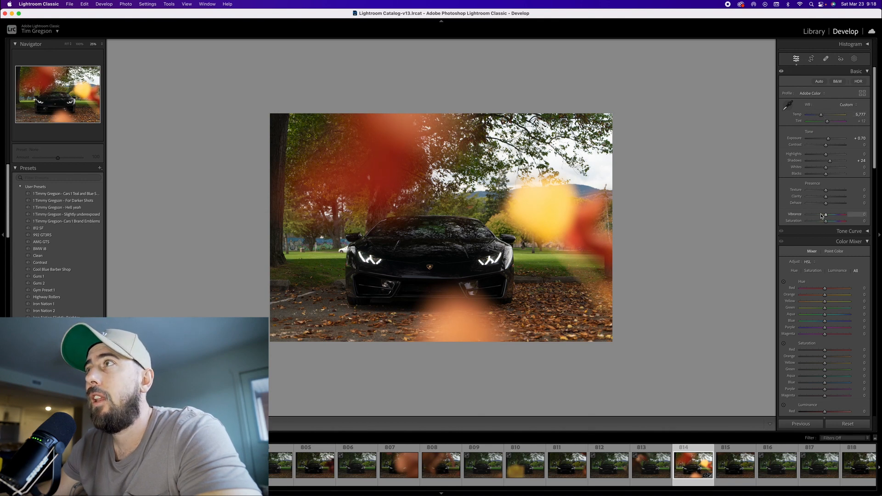
left_click_drag(822, 217, 820, 216)
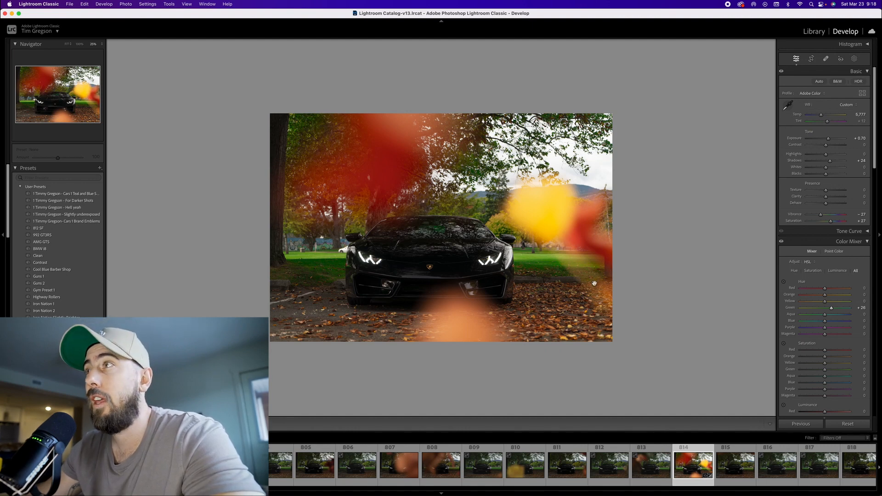
- Set the green hue to -68 and the orange saturation to +44 in the Color Mixer
left_click(814, 307)
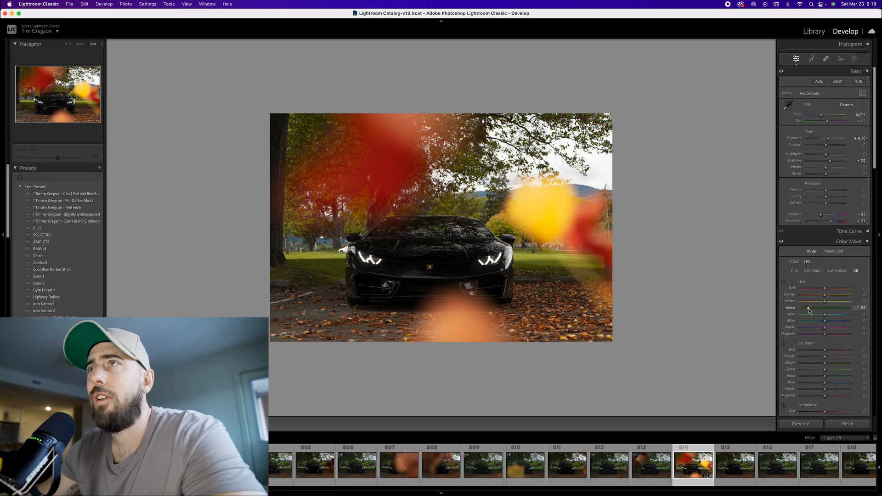
scroll(811, 303, "down", 2)
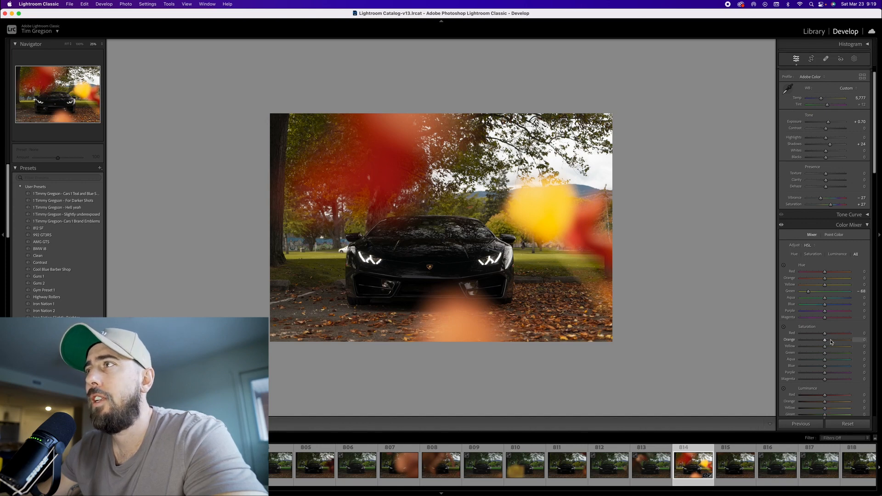
left_click_drag(832, 342, 835, 341)
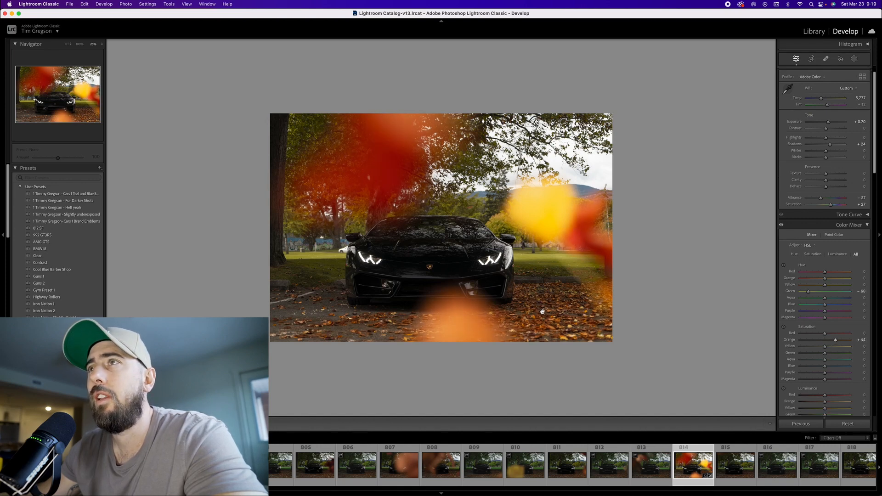
- Create a subject mask for the black car and brush the white car in the background out of it
left_click(854, 58)
left_click(797, 87)
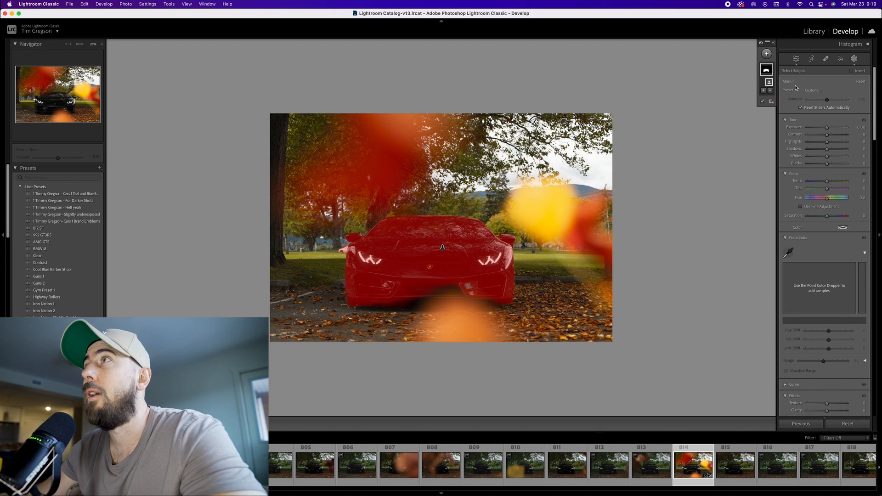
left_click(770, 91)
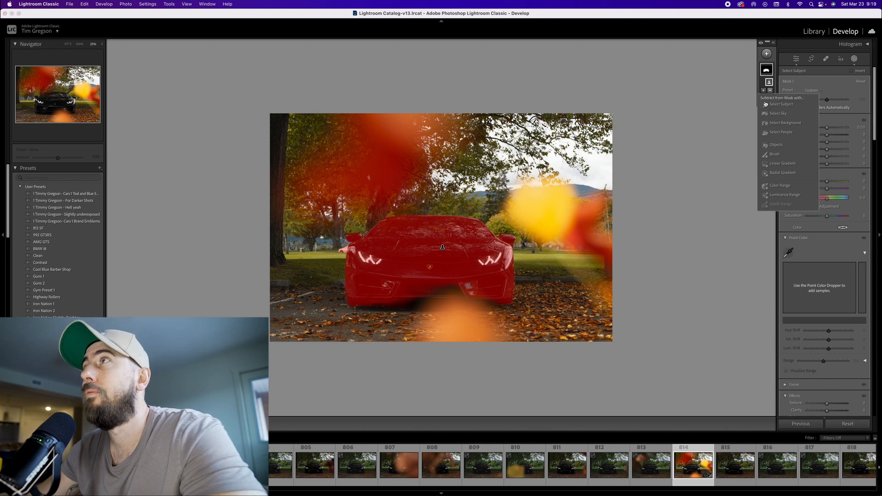
left_click(775, 155)
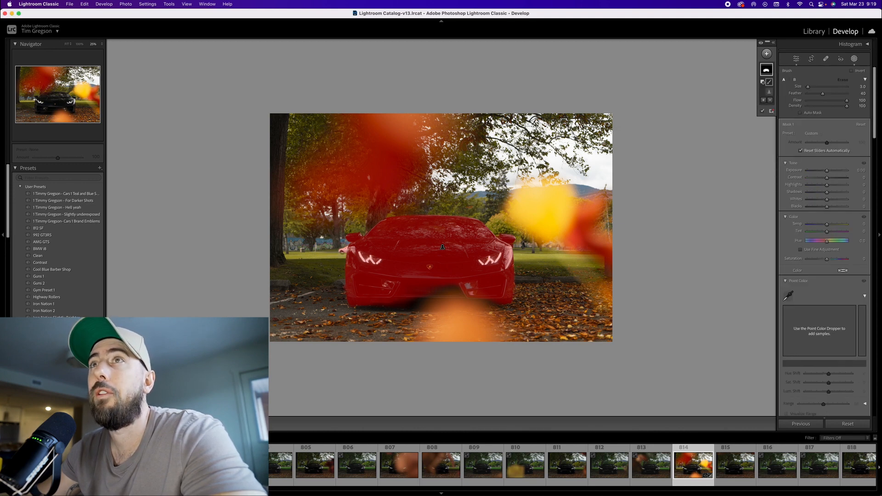
left_click_drag(343, 251, 342, 248)
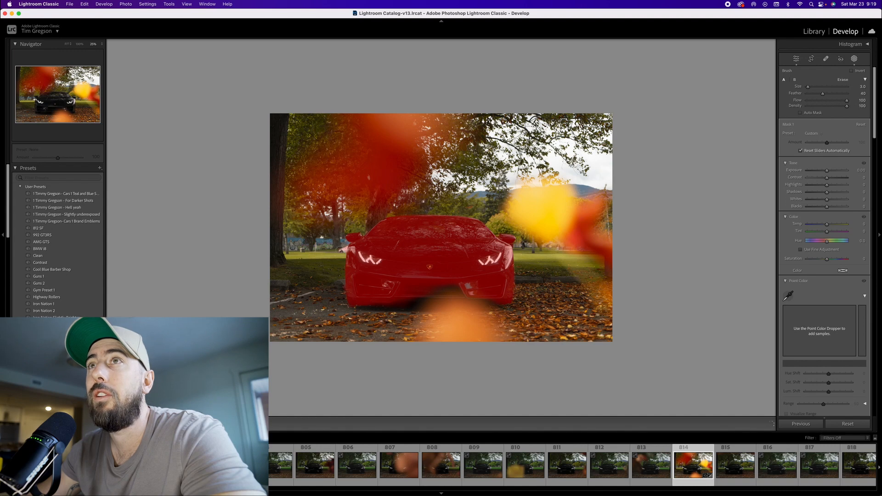
left_click_drag(347, 248, 339, 249)
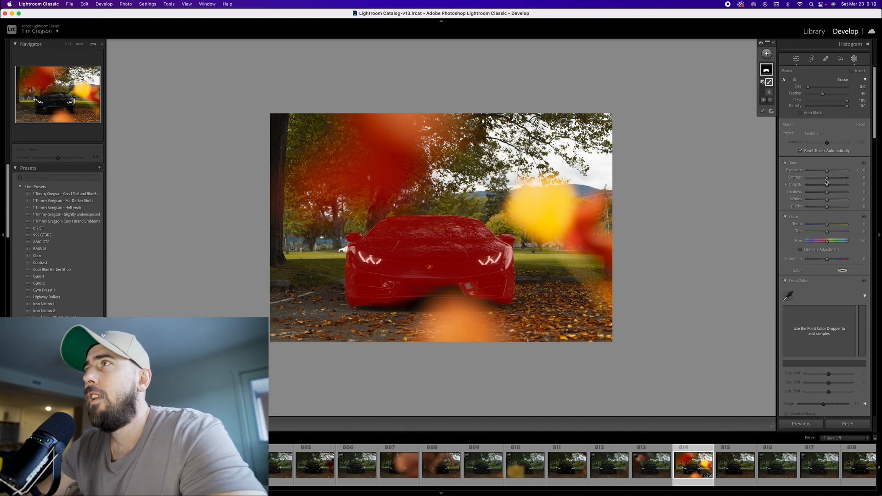
- Set the car mask's exposure to 0.28, raise its shadows and lower its blacks
left_click_drag(827, 171, 830, 173)
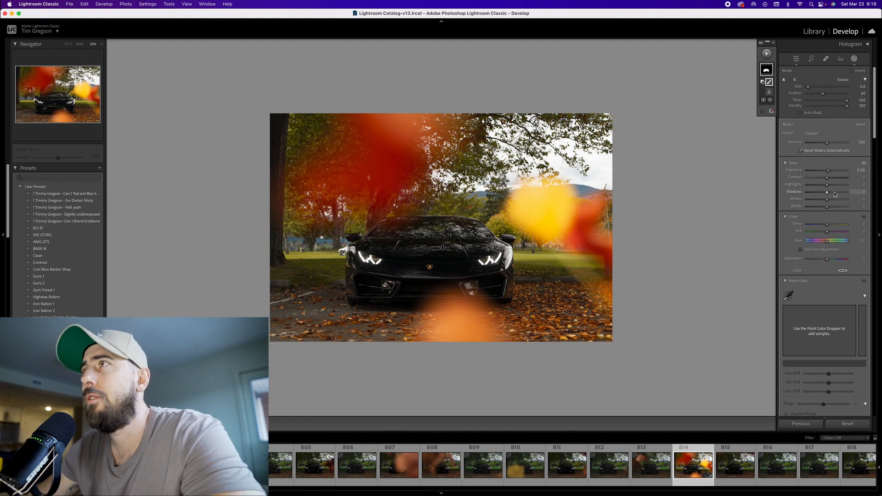
left_click_drag(836, 194, 837, 194)
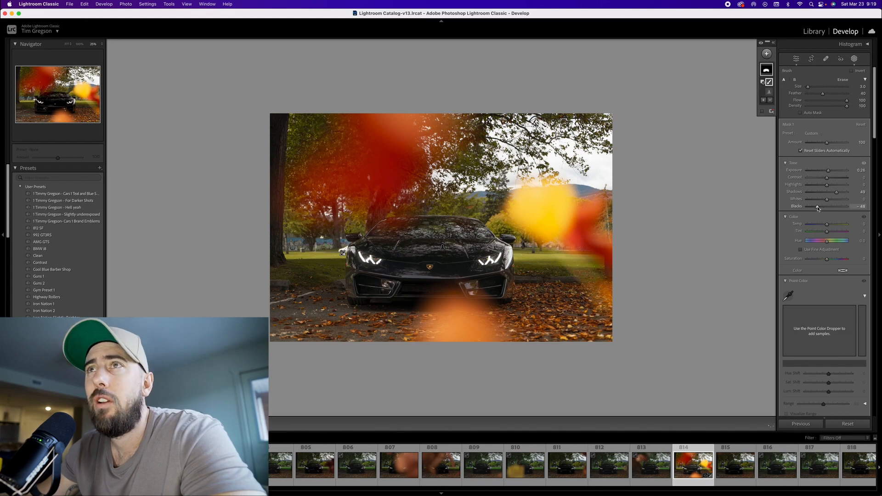
left_click(818, 207)
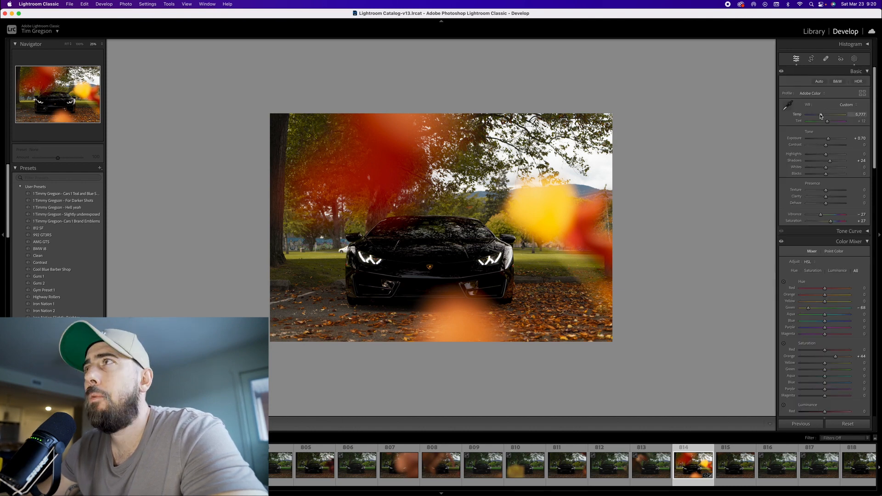
- Warm the whole photo to a temperature of 6,002 and tint the highlights orange with hue 28 and saturation 16
left_click_drag(822, 117, 823, 118)
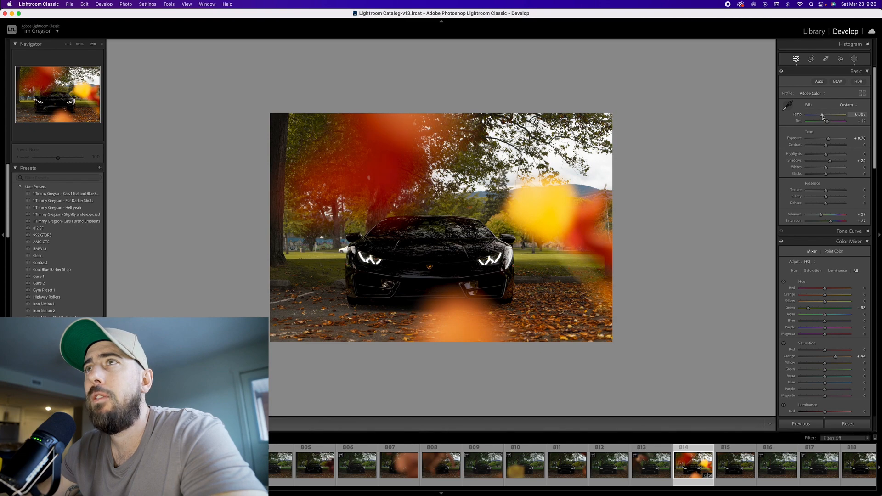
scroll(824, 184, "down", 12)
scroll(826, 253, "up", 3)
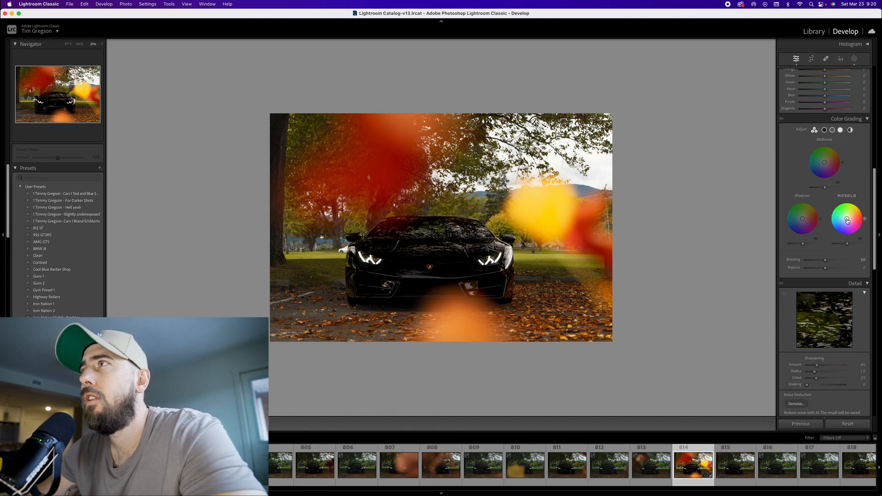
left_click_drag(864, 218, 864, 212)
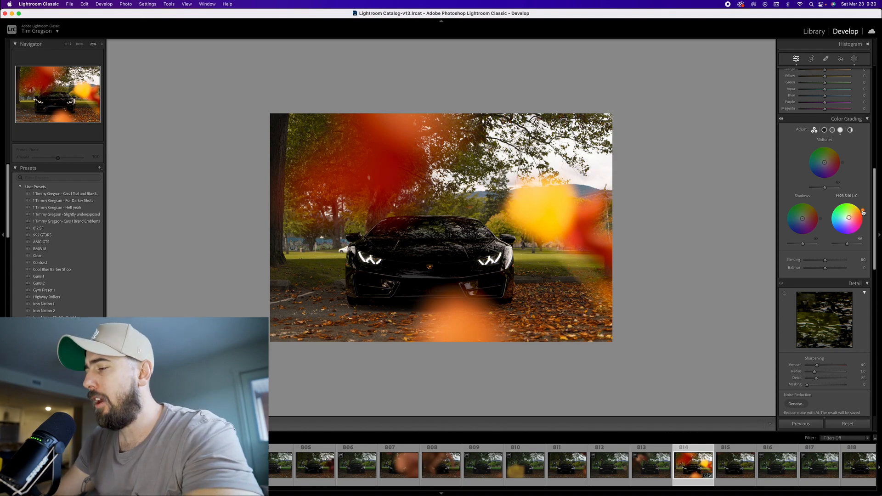
- Compare the edited photo with its original version by switching between the before and after views
key("backslash")
key("backslash")
key("backslash")
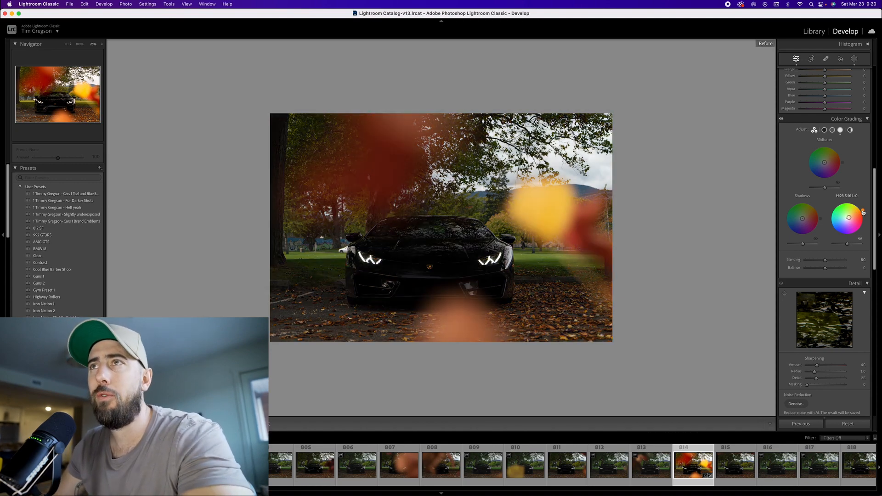
key("backslash")
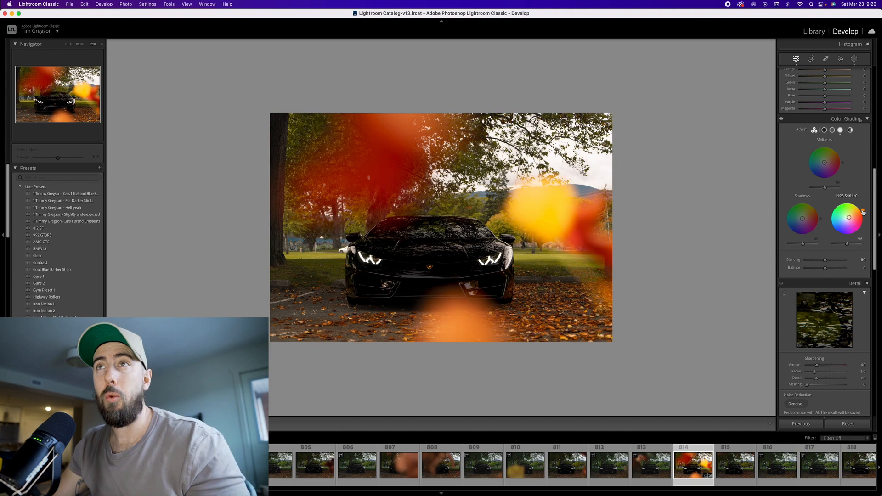
key("backslash")
key("backslash")
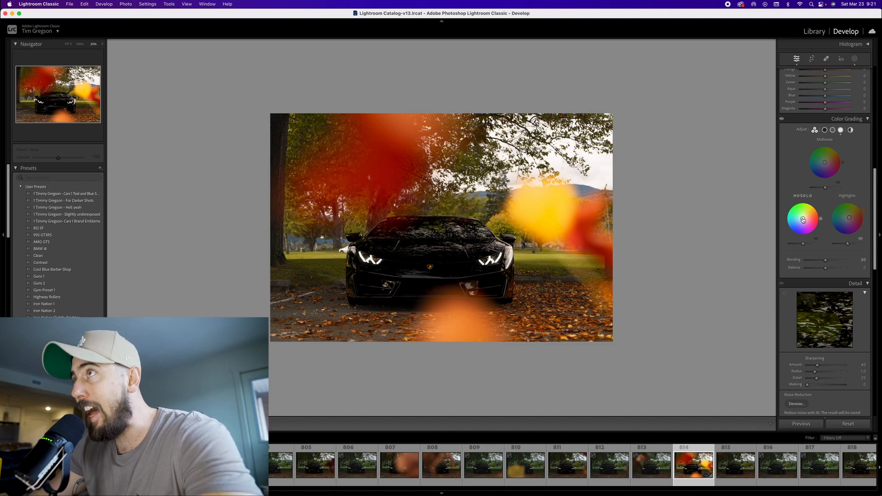
- Try blue and yellow shadow tints, settling on a warm shadow tint with hue 37 and saturation 10
left_click_drag(803, 219, 800, 221)
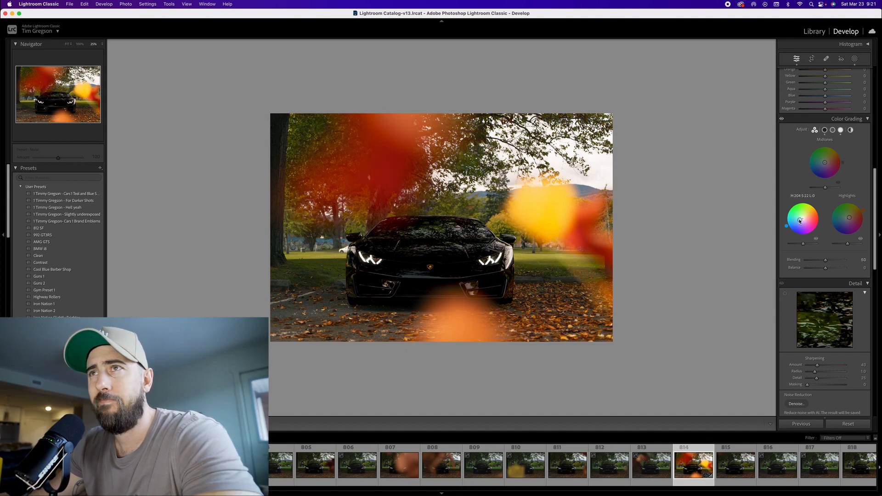
left_click_drag(787, 228, 815, 205)
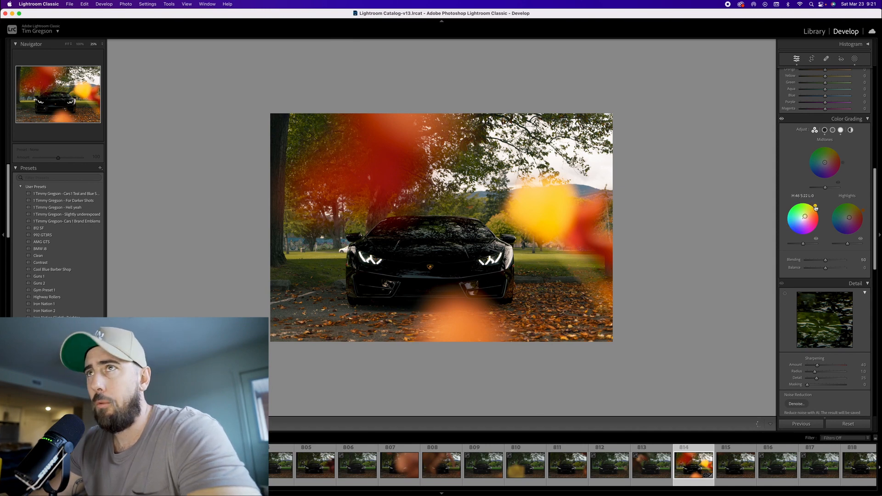
left_click_drag(815, 208, 817, 209)
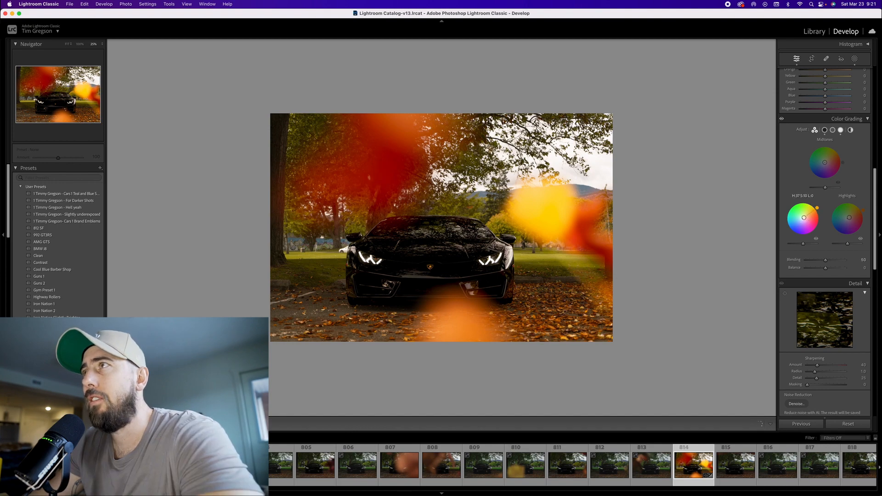
- Open the edited car photo in Photoshop for further editing
scroll(822, 207, "up", 10)
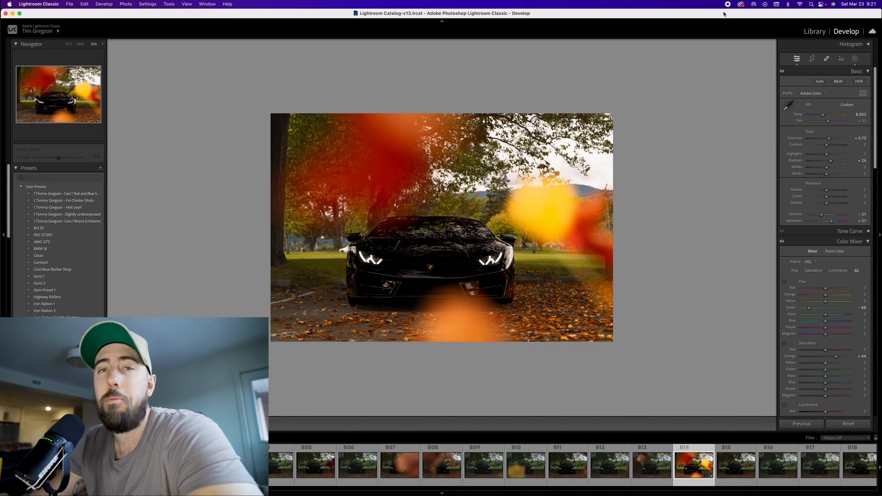
right_click(477, 249)
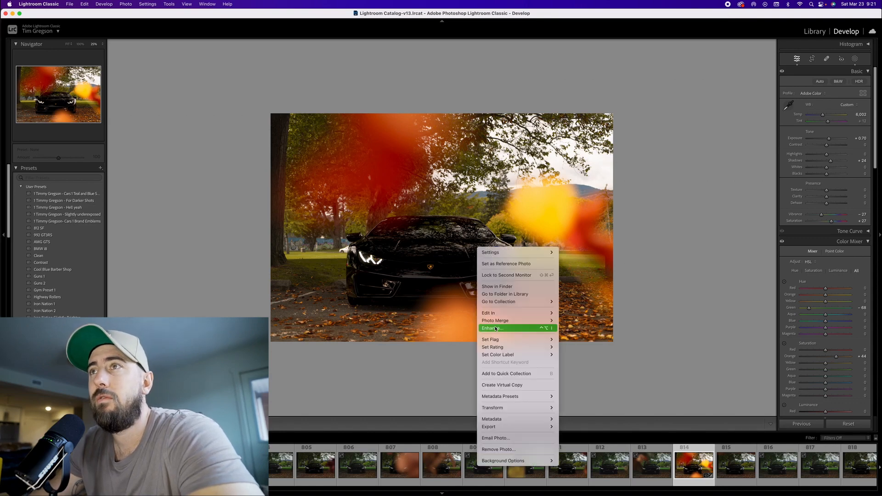
mouse_move(502, 314)
left_click(574, 313)
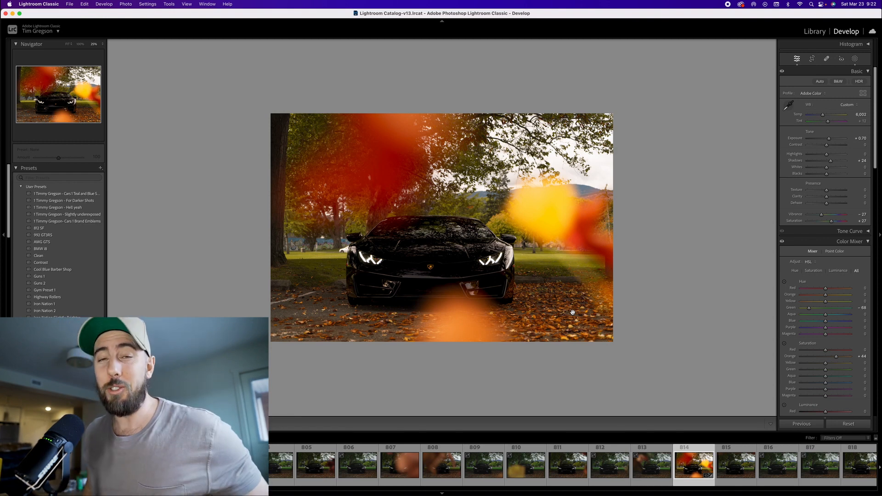
key("super+e")
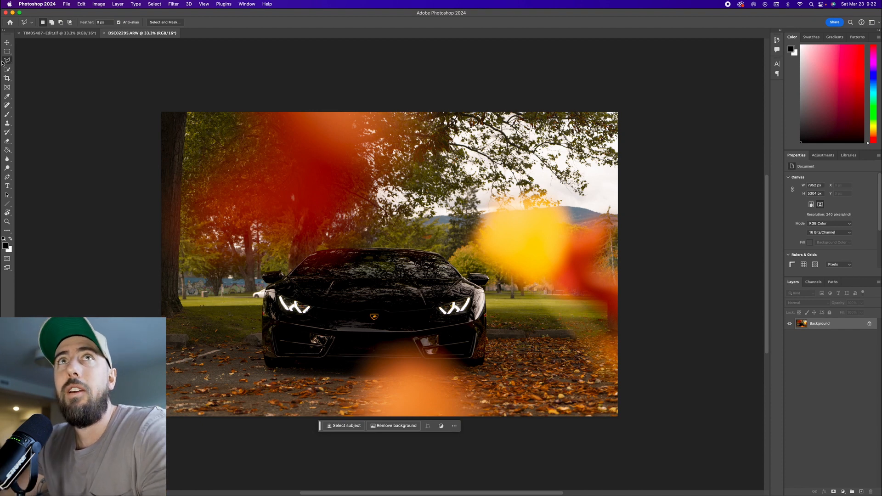
- Start a crop of the car photo and set its aspect ratio to 4:5
left_click(7, 78)
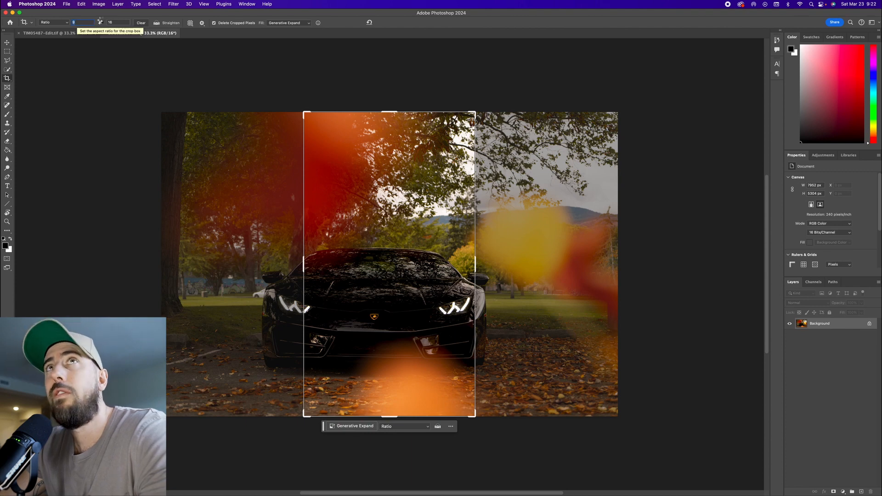
type("4")
type("5")
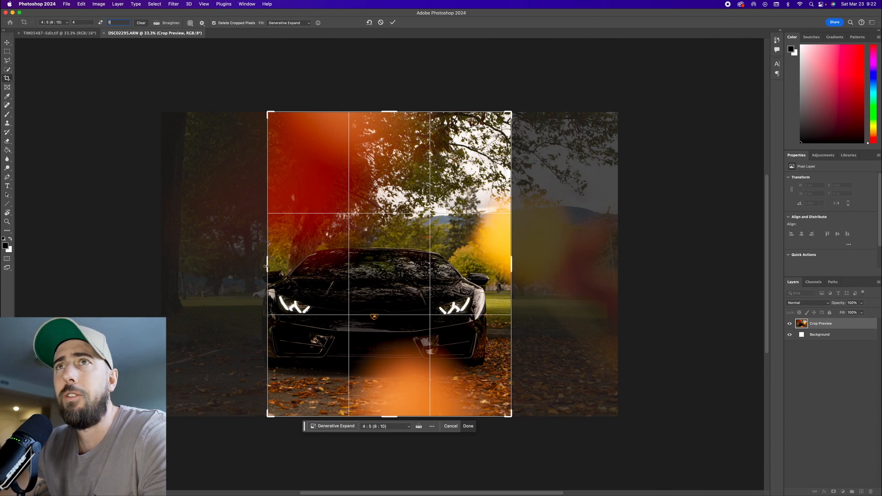
- Widen the 4:5 crop around the car beyond the photo's upper and lower edges and fill the blank areas with Generative Expand, without a prompt
left_click_drag(264, 265, 242, 271)
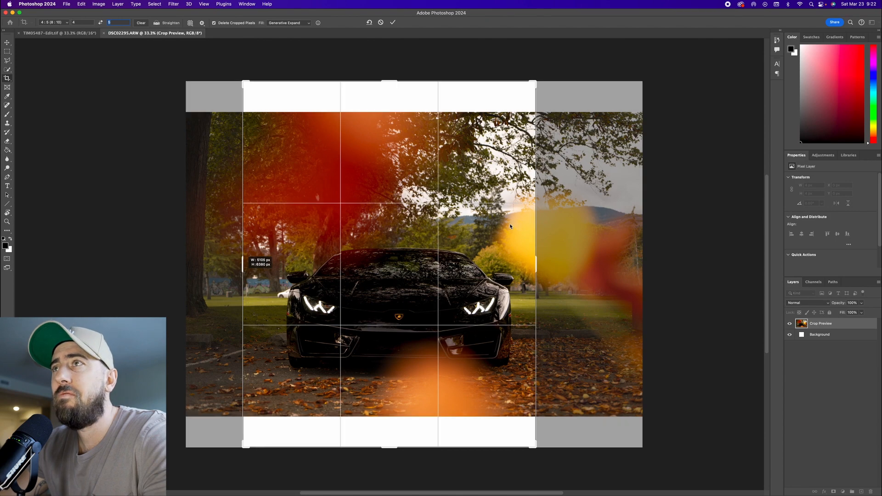
mouse_move(535, 267)
left_mouse_down()
mouse_move(565, 256)
mouse_move(511, 281)
left_mouse_up()
left_click_drag(212, 267, 189, 274)
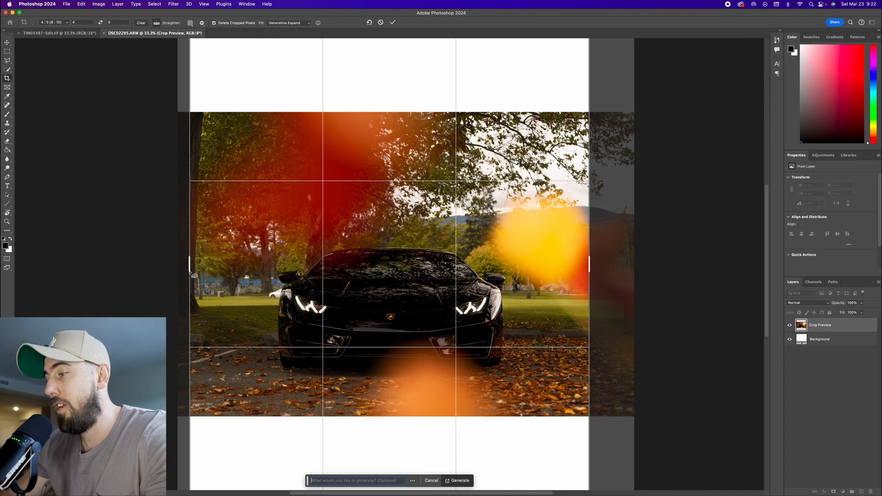
key("super+minus")
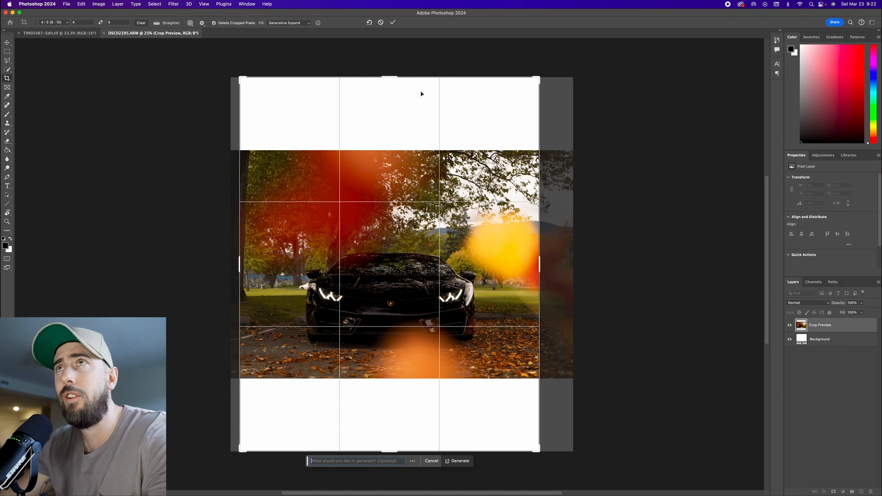
left_click(456, 465)
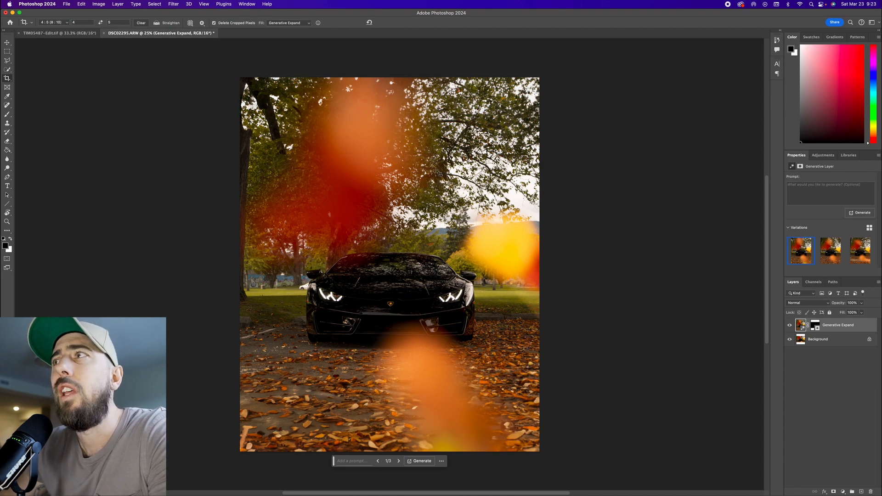
- Compare the expanded areas with the original and the three generated variations, and choose the second variation
left_click(790, 325)
left_click(791, 325)
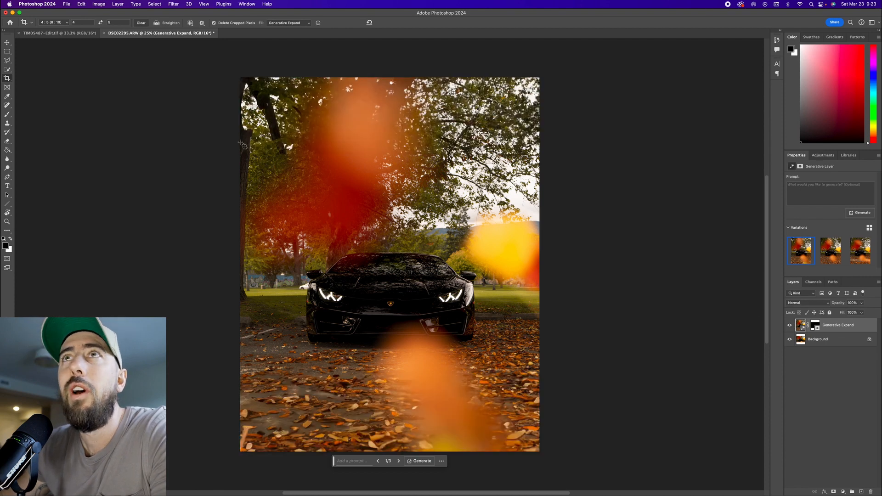
mouse_move(827, 248)
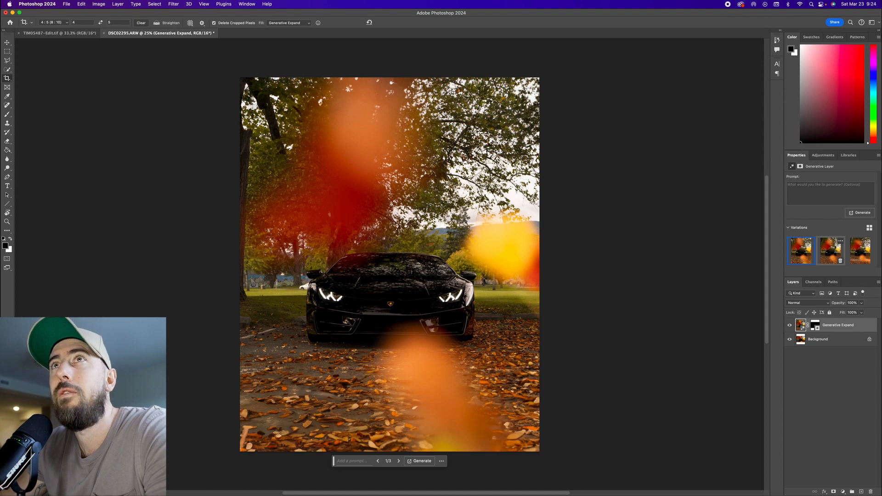
left_click(837, 251)
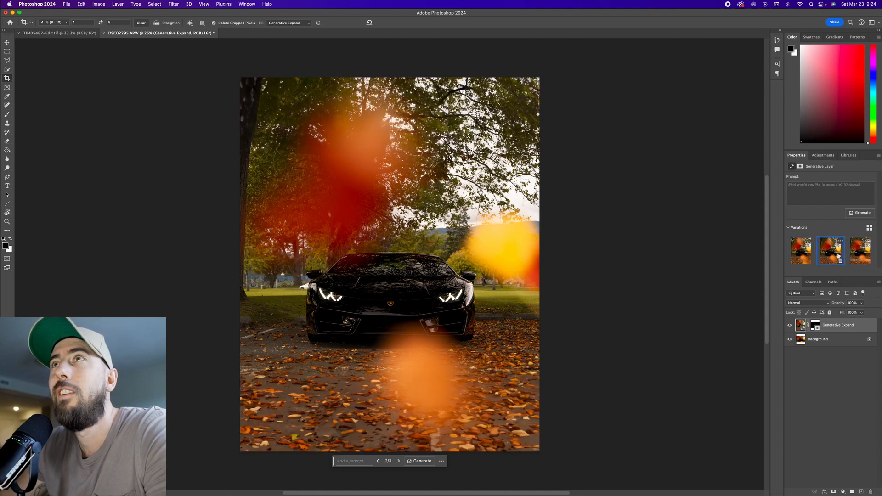
mouse_move(858, 256)
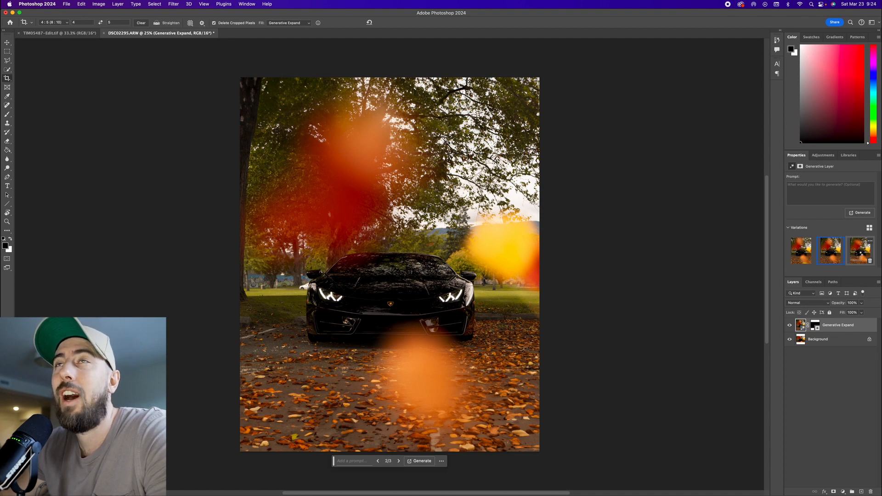
left_click(860, 256)
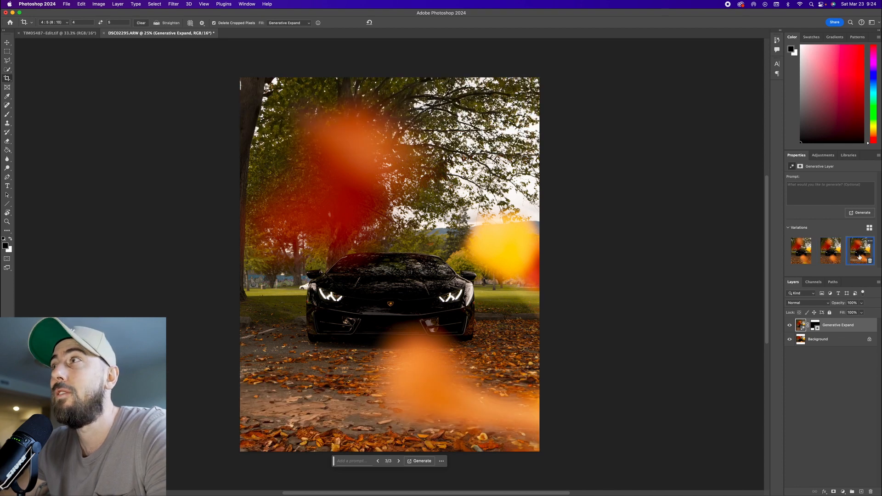
left_click(826, 256)
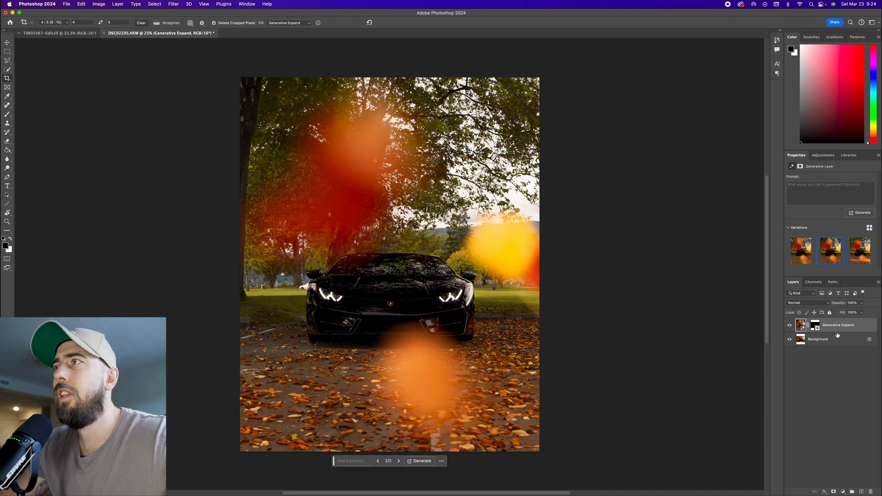
- Unlock the Background layer and merge it with the Generative Expand layer
left_click(869, 340)
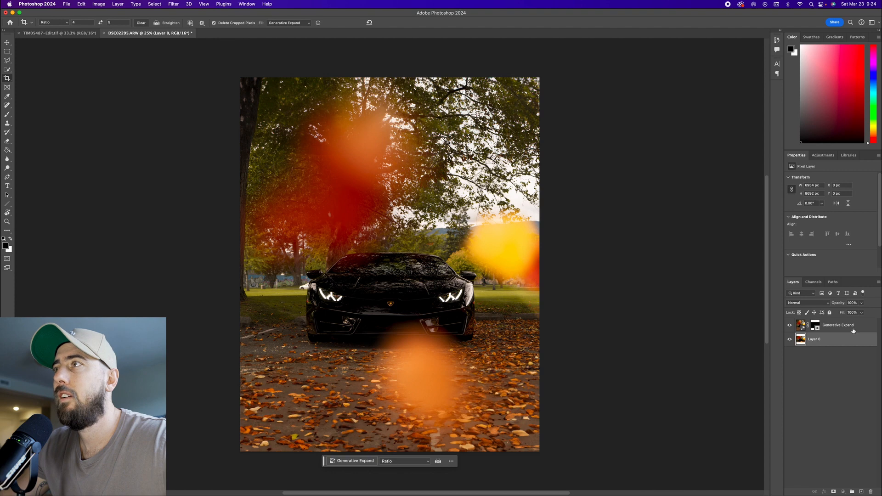
left_click(852, 329)
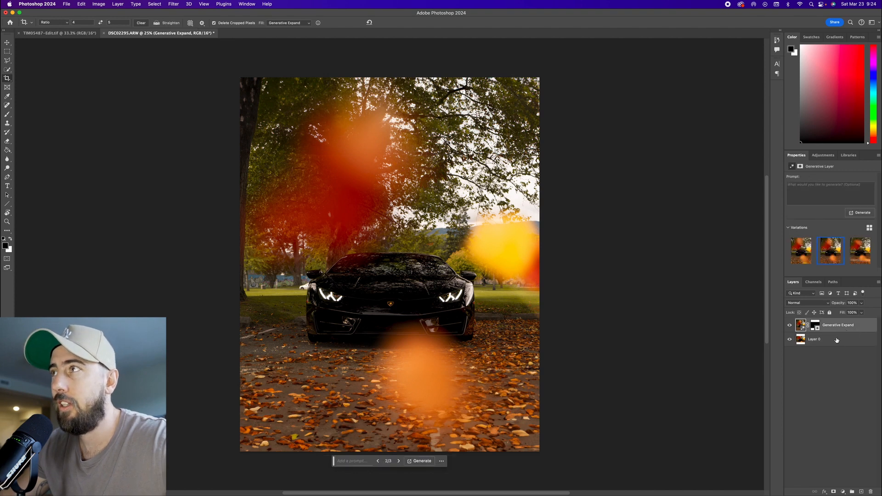
left_click(836, 340, "shift")
right_click(836, 340)
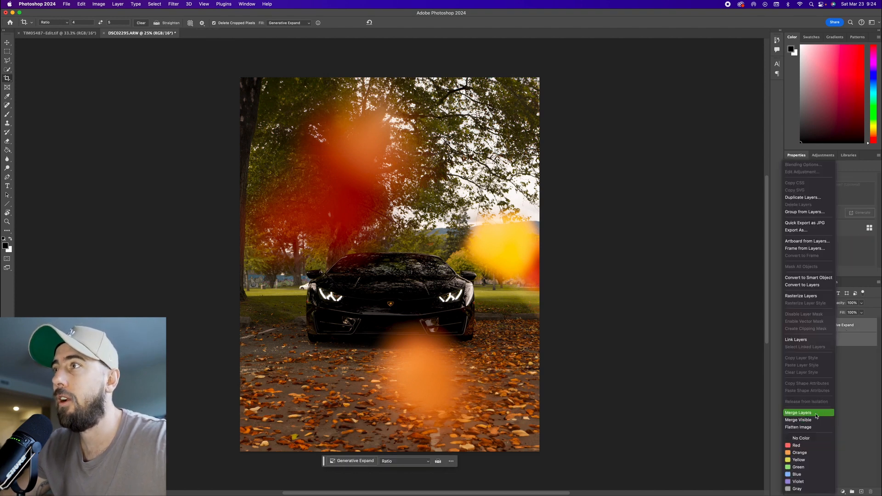
left_click(816, 416)
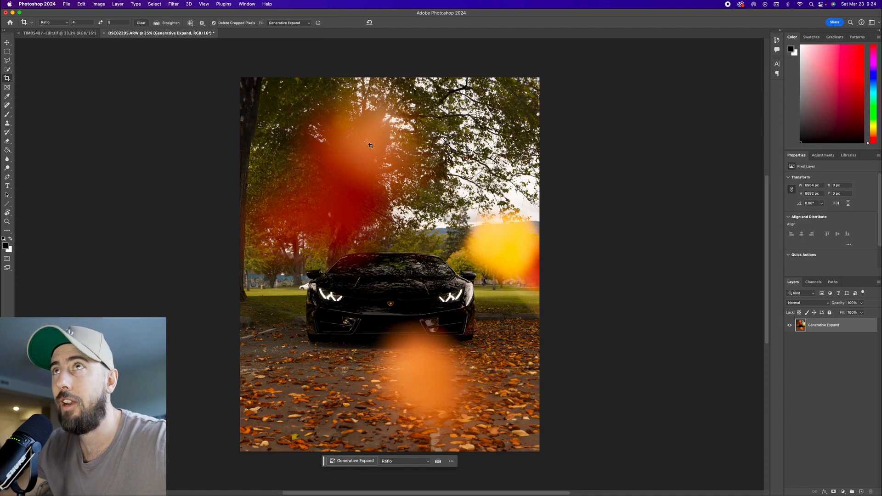
- Outline the white car in the background beside the Lamborghini with a polygonal lasso selection
key("super+plus")
key("super+plus")
key("super+plus")
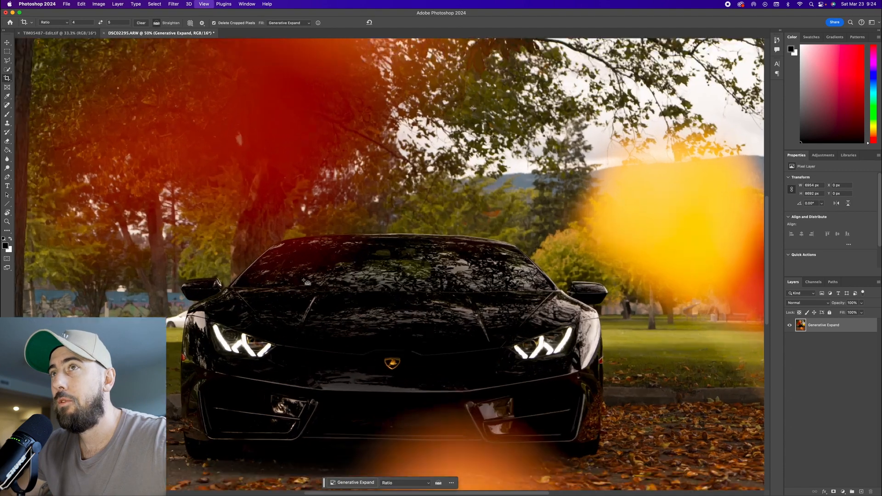
scroll(375, 378, "left", 5)
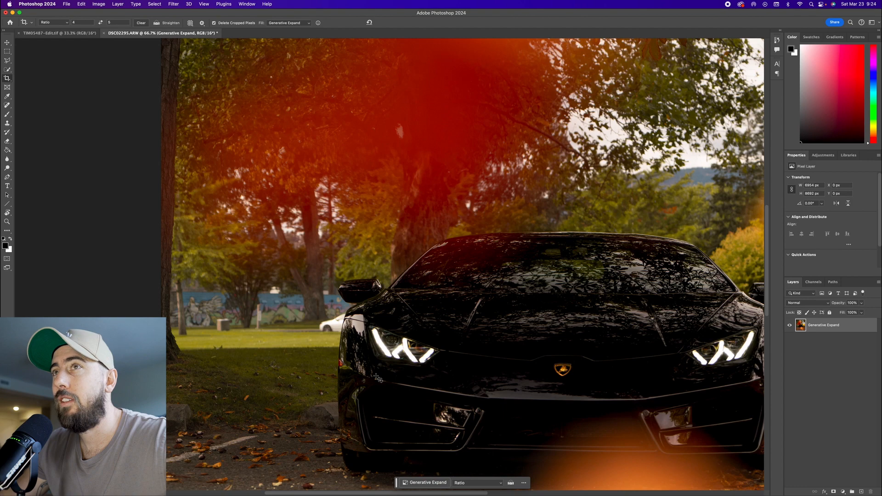
key("l")
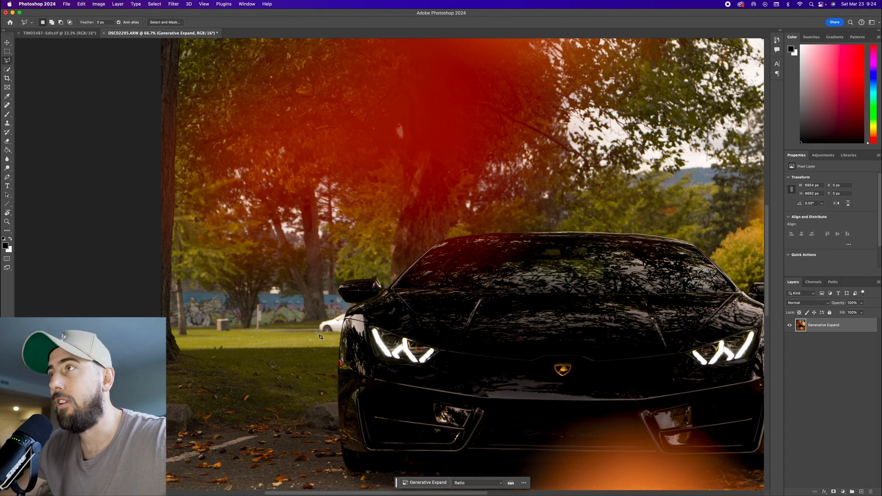
key("c")
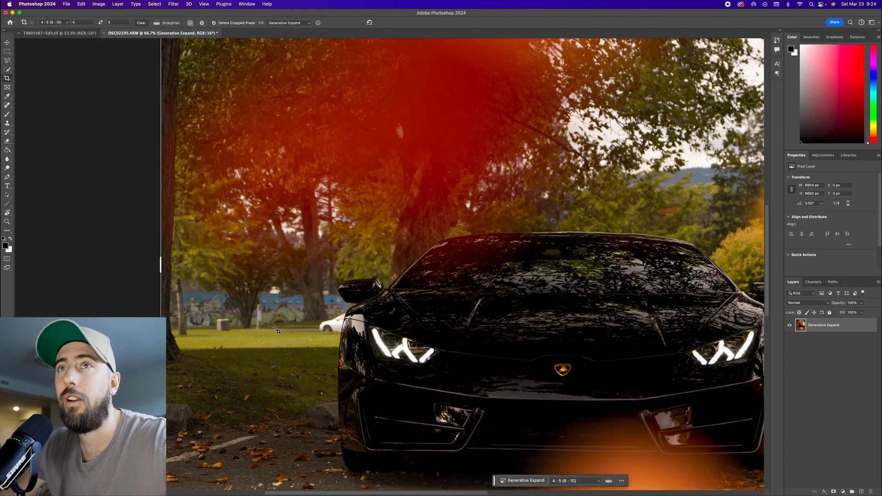
key("v")
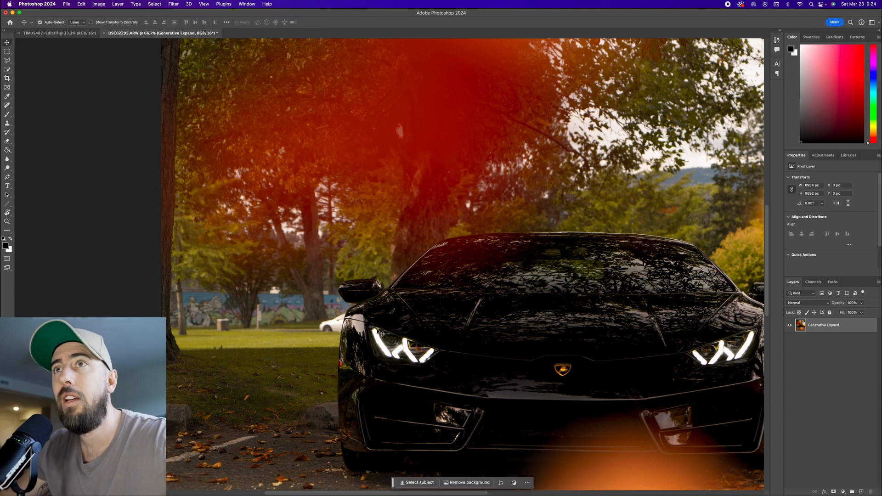
key("super+equal")
key("super+equal")
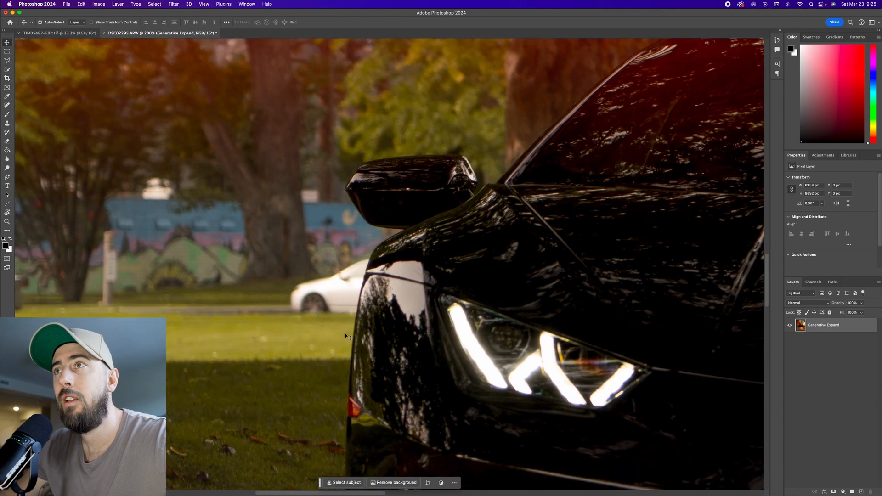
key("l")
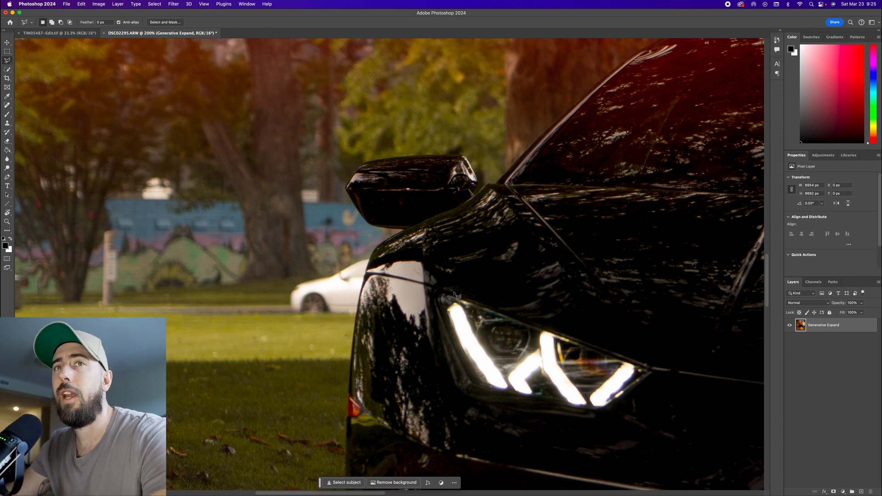
left_click(357, 314)
left_click(287, 305)
left_click(290, 284)
left_click(300, 279)
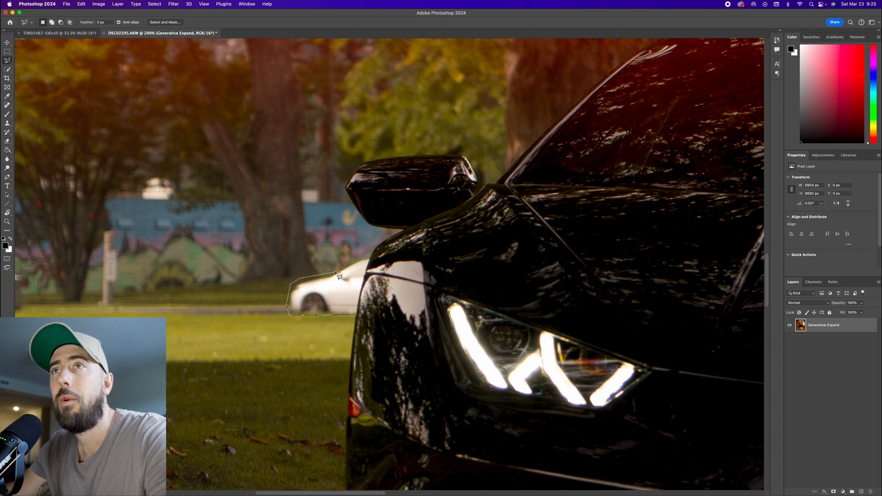
left_click(335, 272)
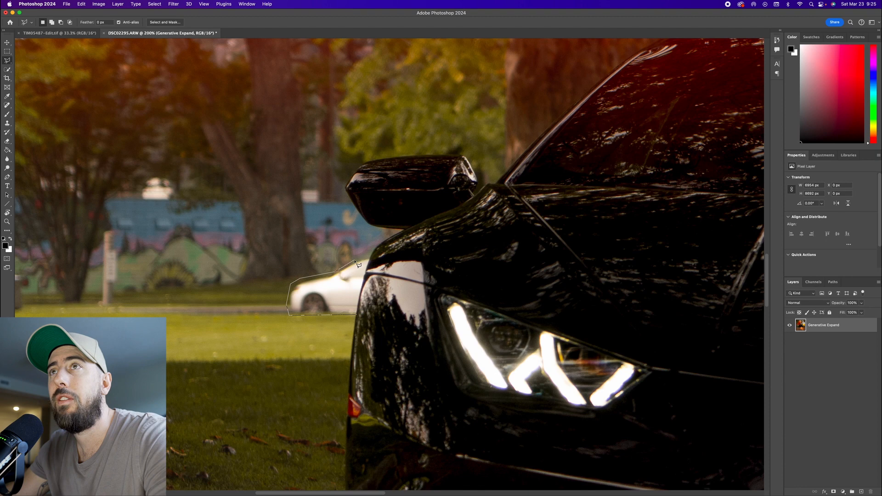
left_click(371, 257)
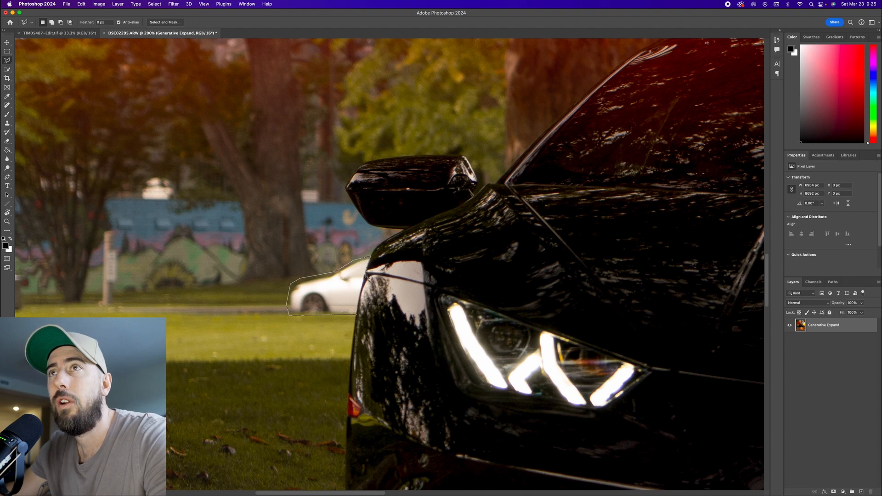
left_click(357, 315)
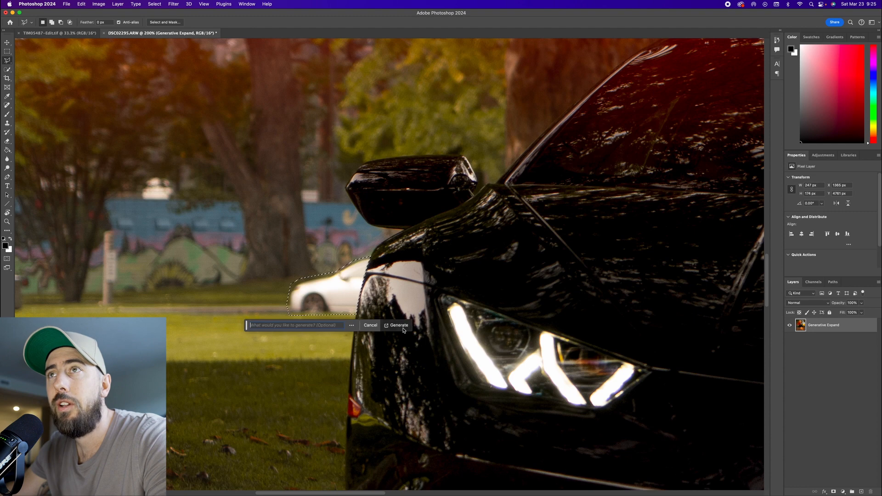
- Remove the selected white car with Generative Fill, without a prompt, and deselect the layers to view the whole photo
left_click(398, 325)
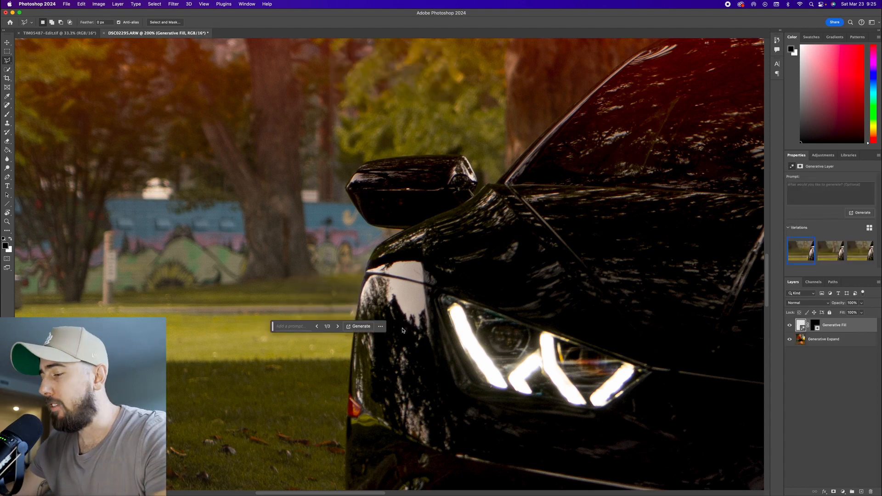
key("super+0")
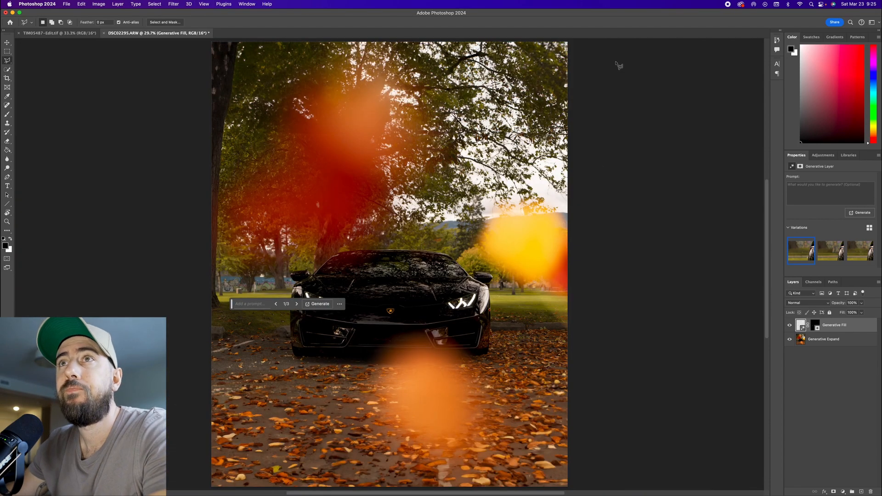
left_click(817, 380)
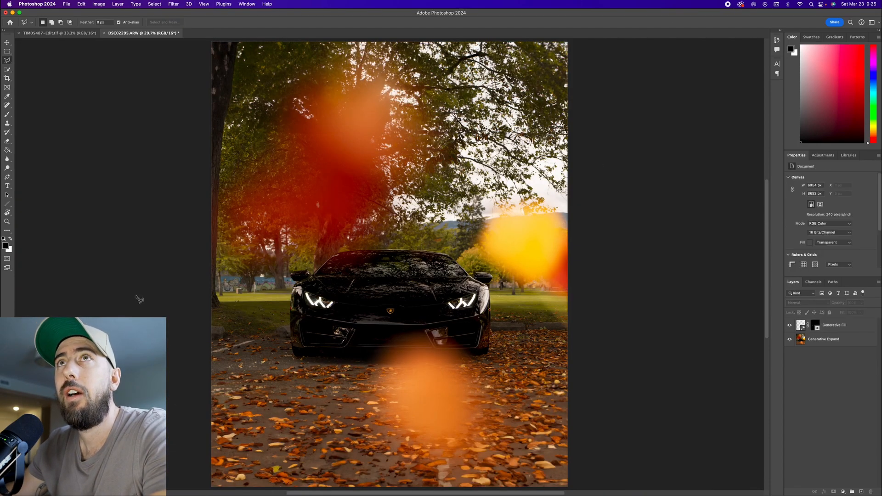
- Save the expanded car photo and return to Lightroom Classic
key("super+s")
left_click(193, 488)
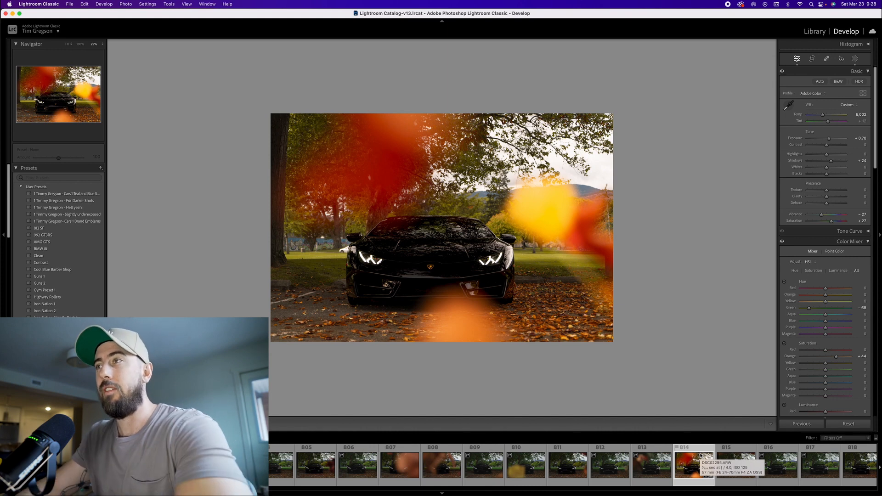
- Look for the saved photo in the Lightroom Classic library and switch to Photoshop to view the expanded portrait
mouse_move(282, 495)
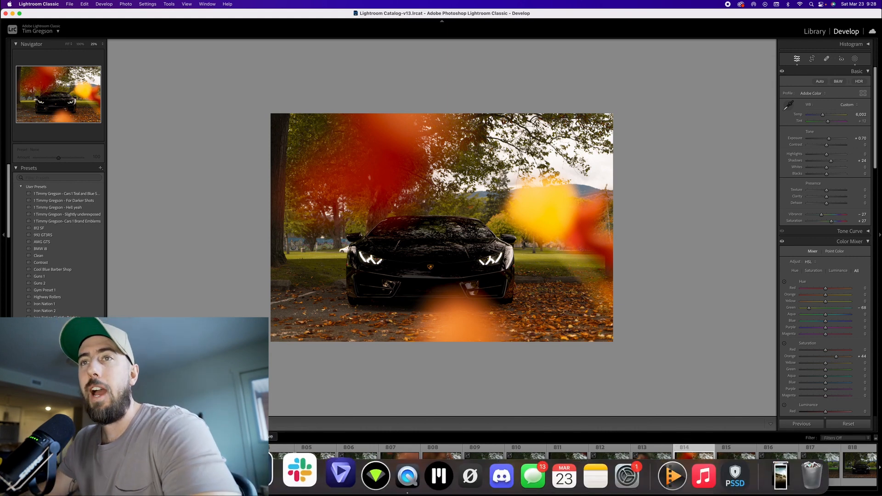
left_click(251, 476)
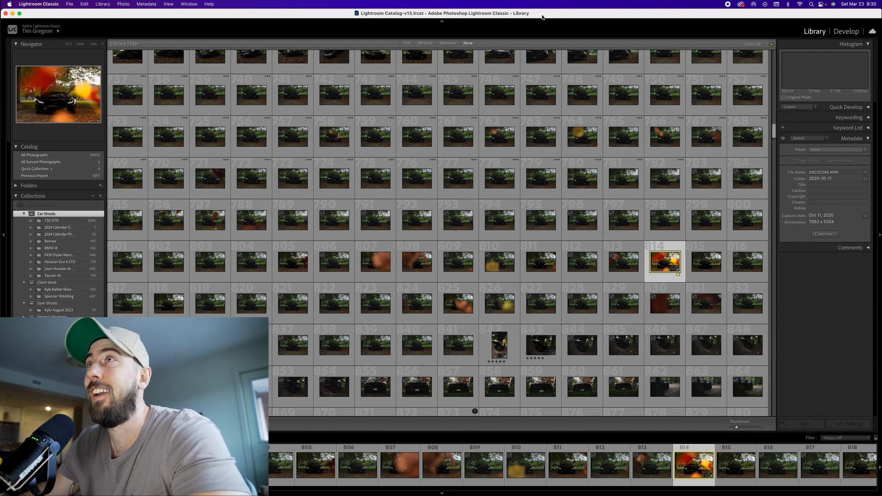
mouse_move(258, 493)
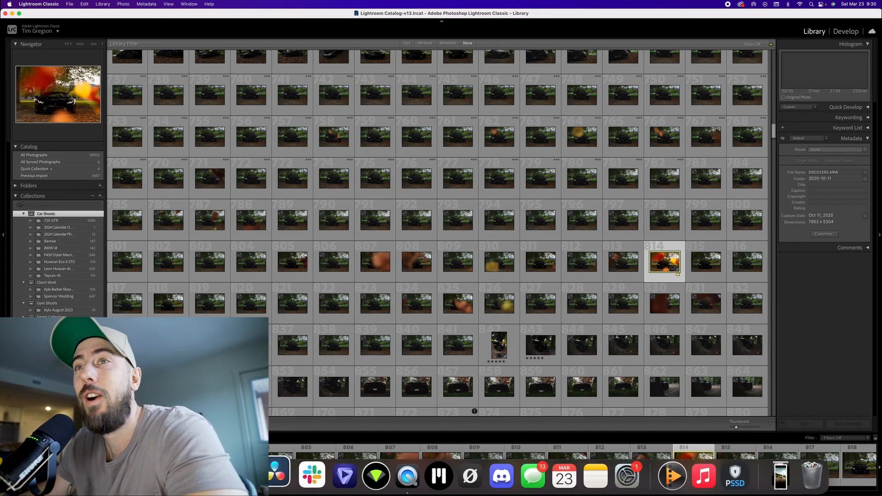
left_click(248, 476)
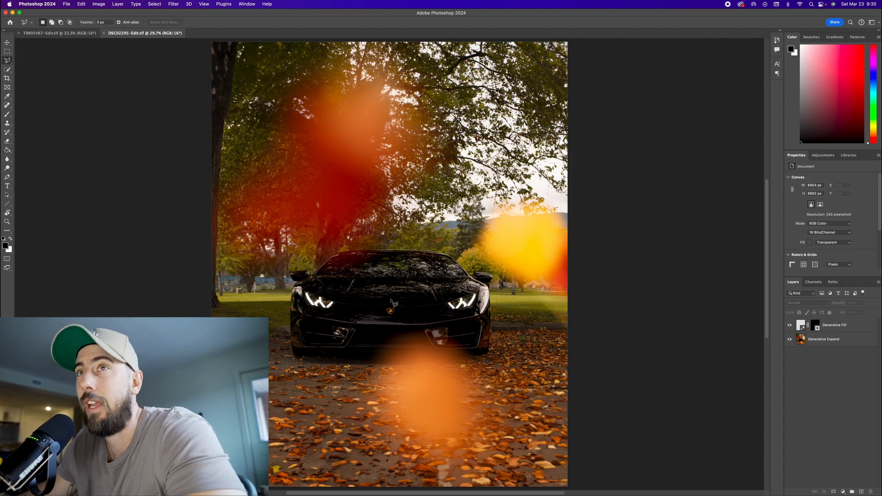
- Switch to Finder, move its window aside, and preview the exported DSC02295-Edit.jpg at a larger size over Lightroom Classic
mouse_move(680, 495)
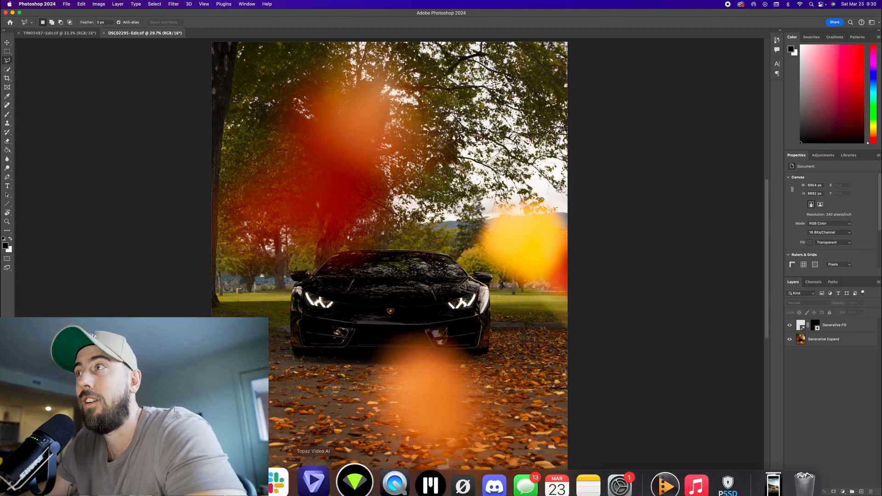
left_click(715, 482)
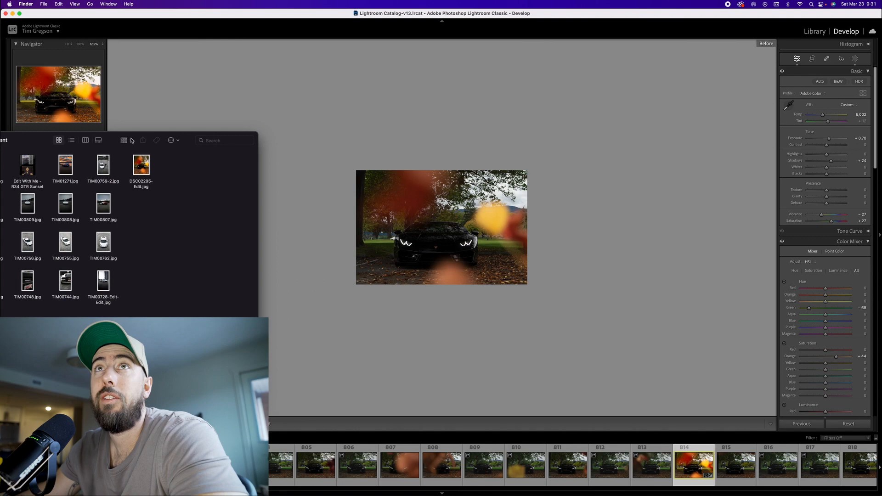
left_click_drag(132, 137, 98, 141)
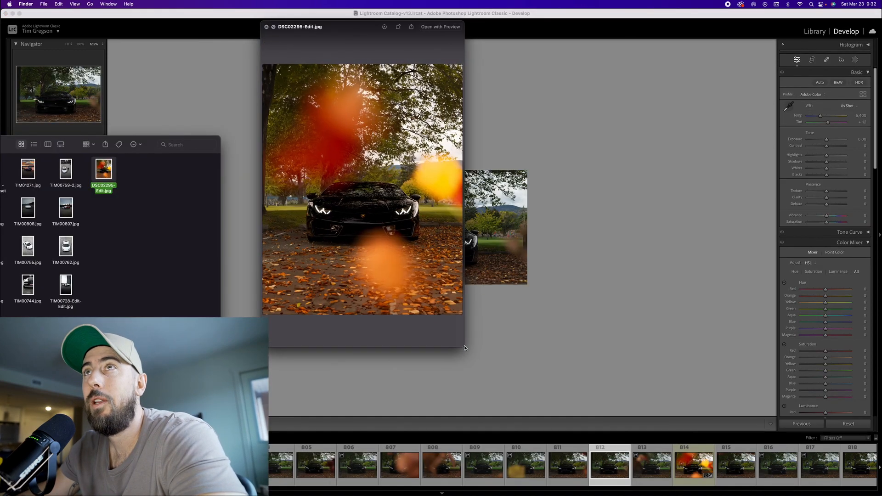
left_click_drag(464, 348, 476, 363)
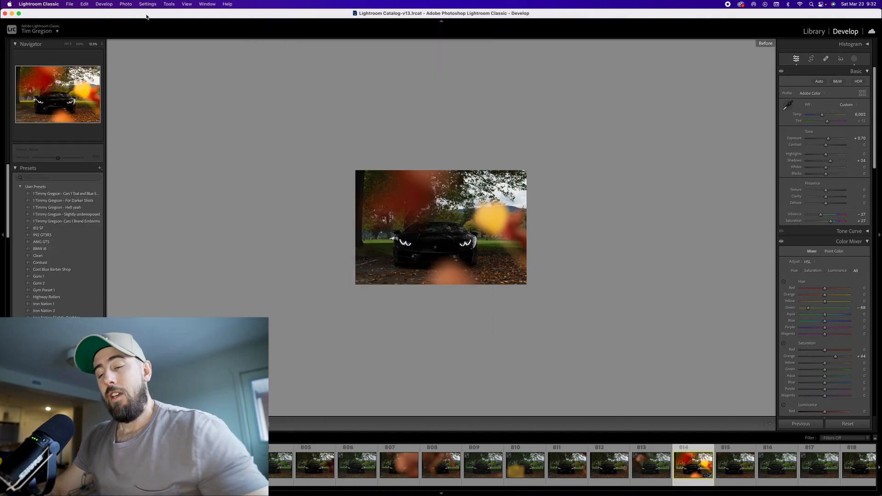